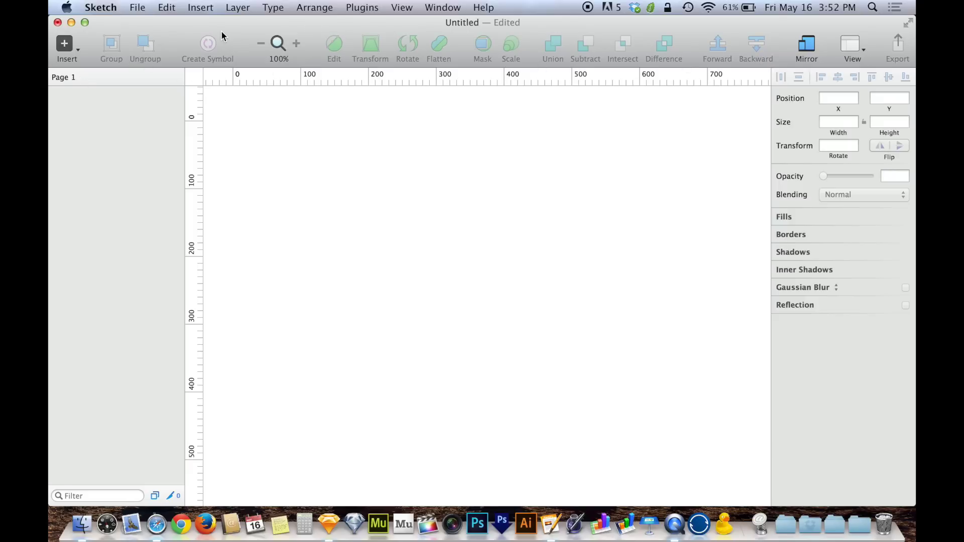
- Bring up the toolbar customization sheet from the toolbar's context menu
click(66, 46)
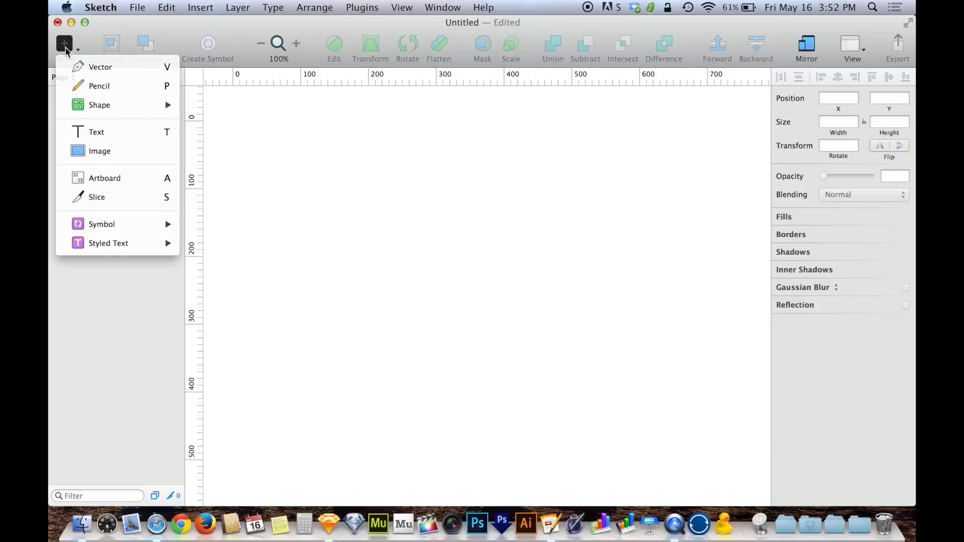
click(65, 48)
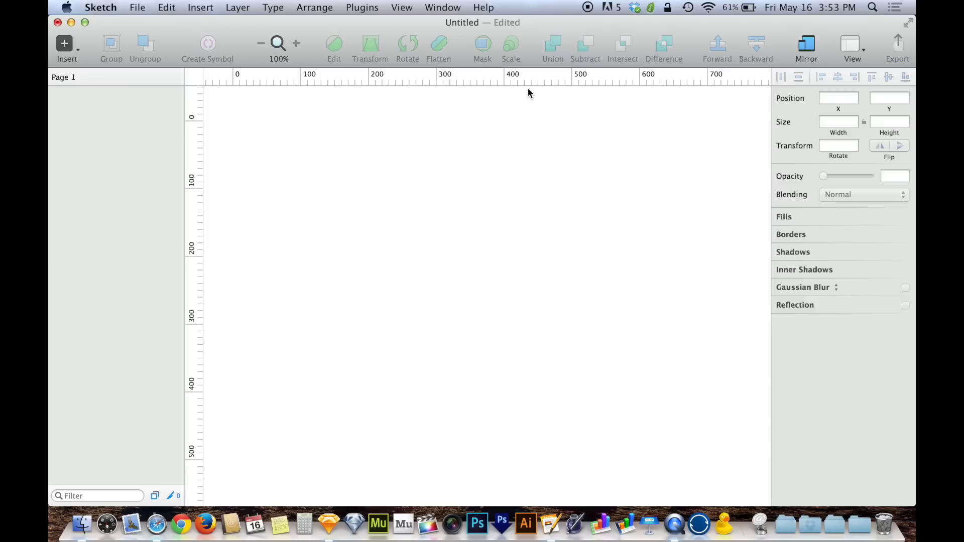
right_click(313, 45)
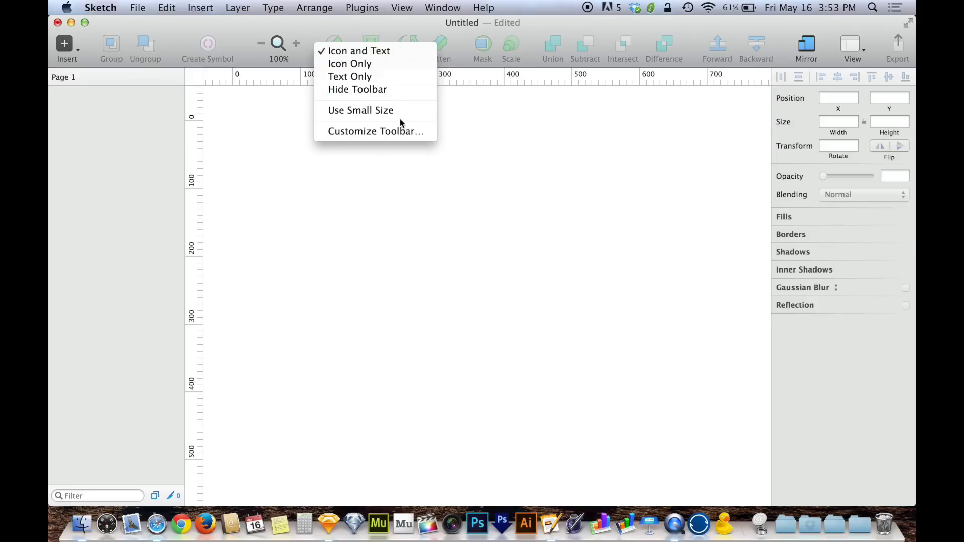
click(400, 136)
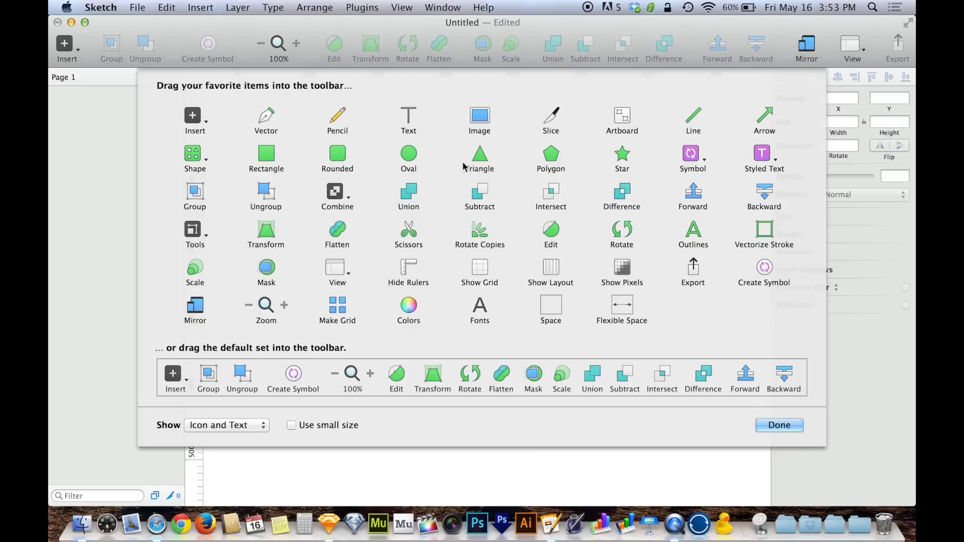
- Remove Difference and Intersect, and add a space and Show Pixels after Subtract
drag(684, 55, 622, 118)
drag(645, 56, 640, 167)
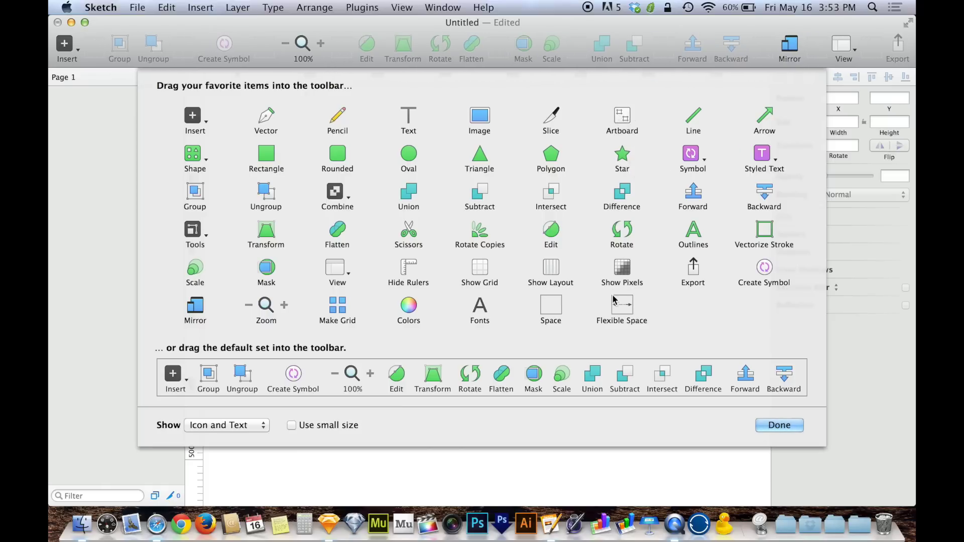
drag(623, 266, 648, 50)
drag(551, 309, 625, 49)
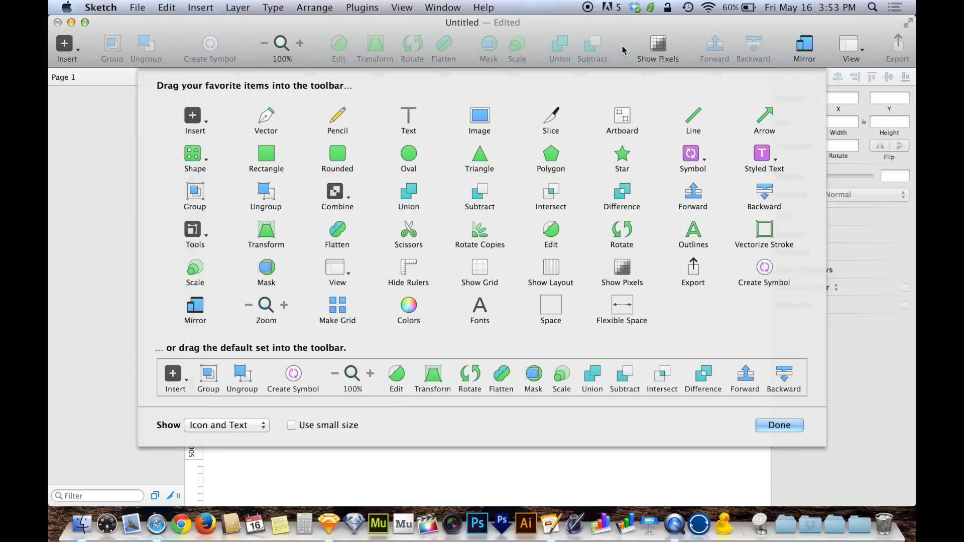
click(779, 426)
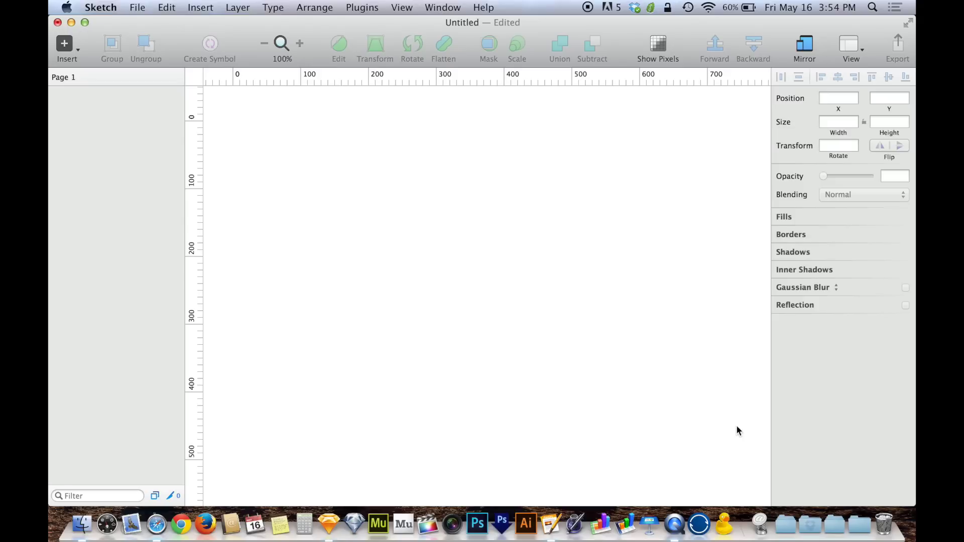
- Draw a rectangle on the canvas with Insert > Shape > Rectangle
click(65, 44)
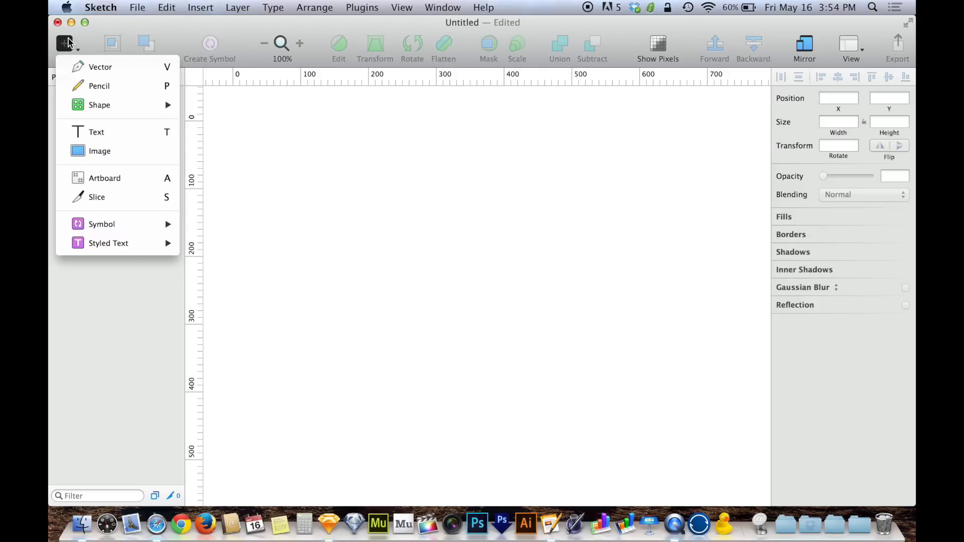
mouse_move(152, 105)
click(233, 145)
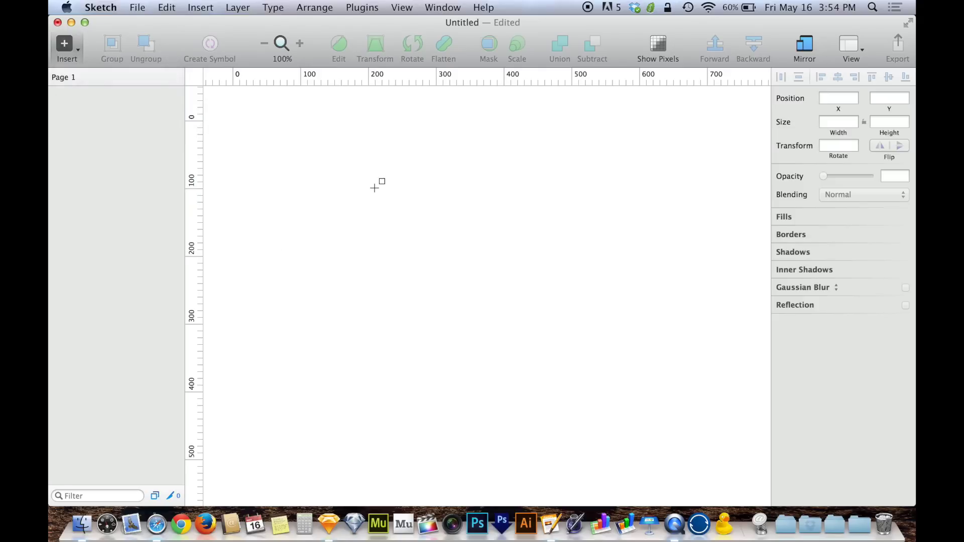
drag(356, 160, 480, 273)
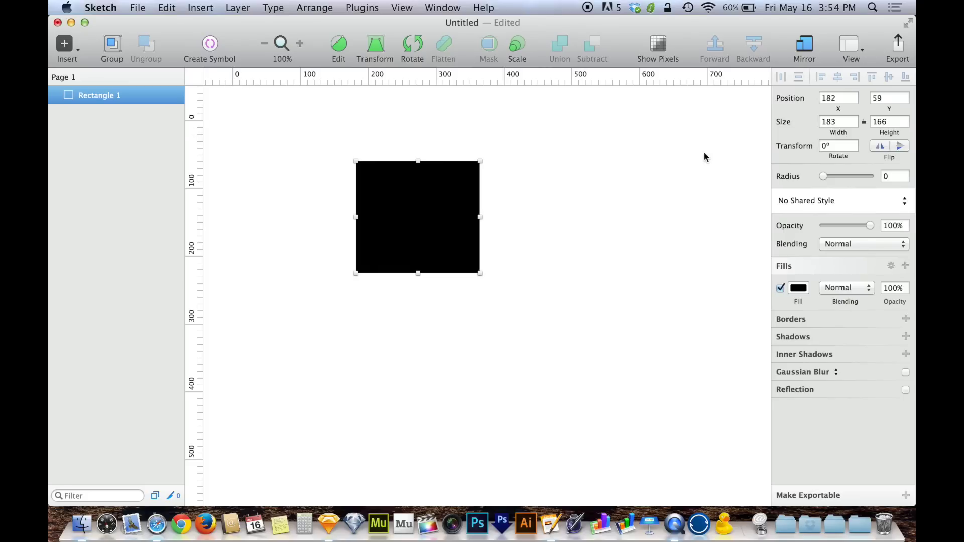
- Set the rectangle to X 0, Y 0 and size 200×200, keeping it at the origin
click(838, 98)
text(0)
key(Tab)
text(0)
key(Return)
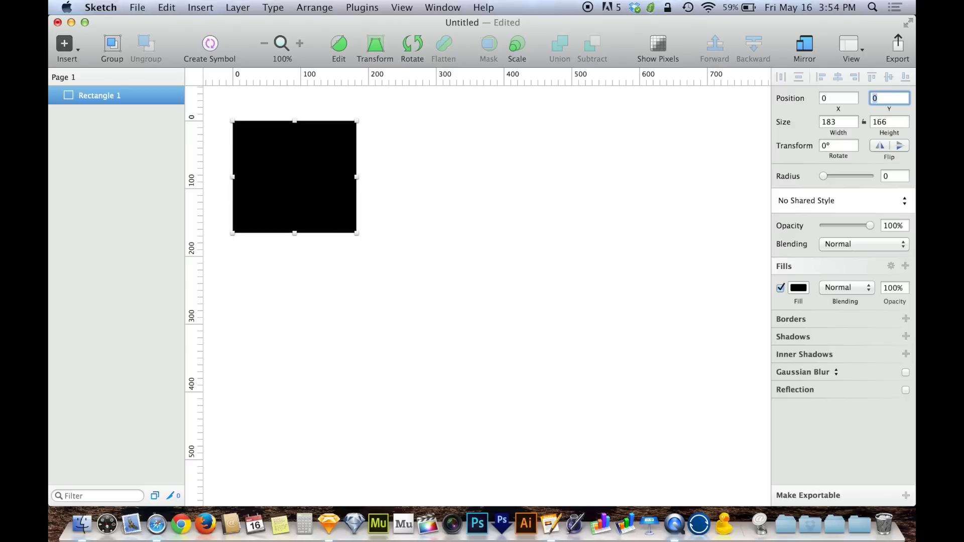
click(829, 121)
text(200)
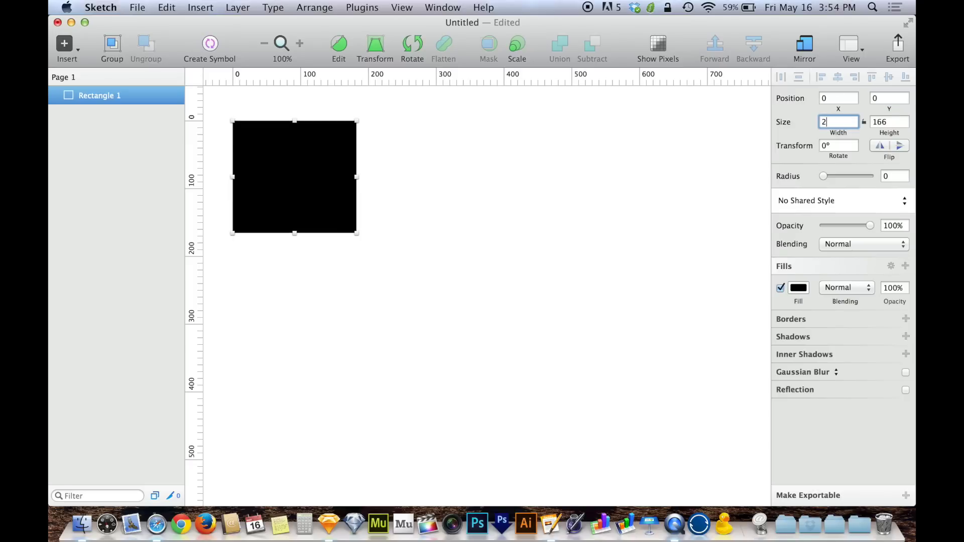
key(Tab)
text(200)
key(Return)
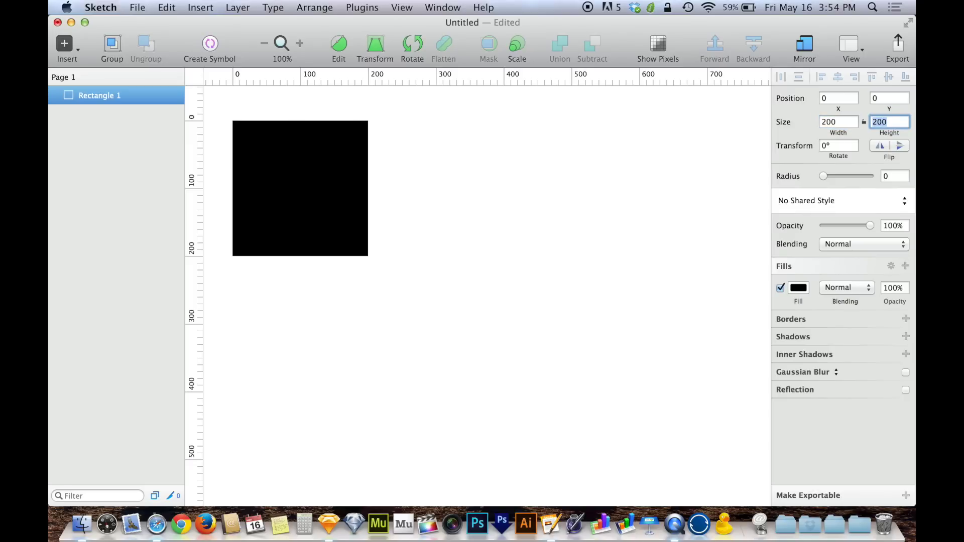
drag(308, 164, 422, 201)
key(super+z)
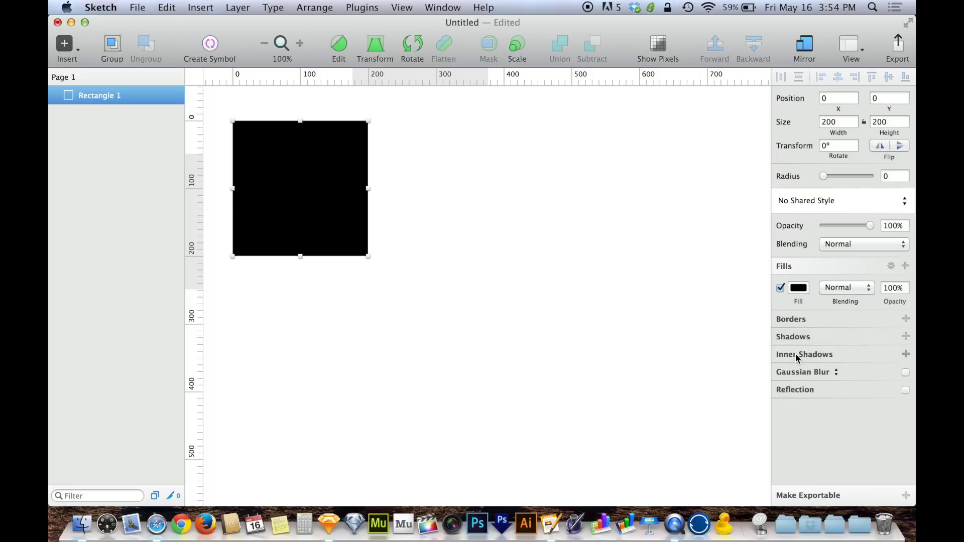
click(65, 44)
click(98, 138)
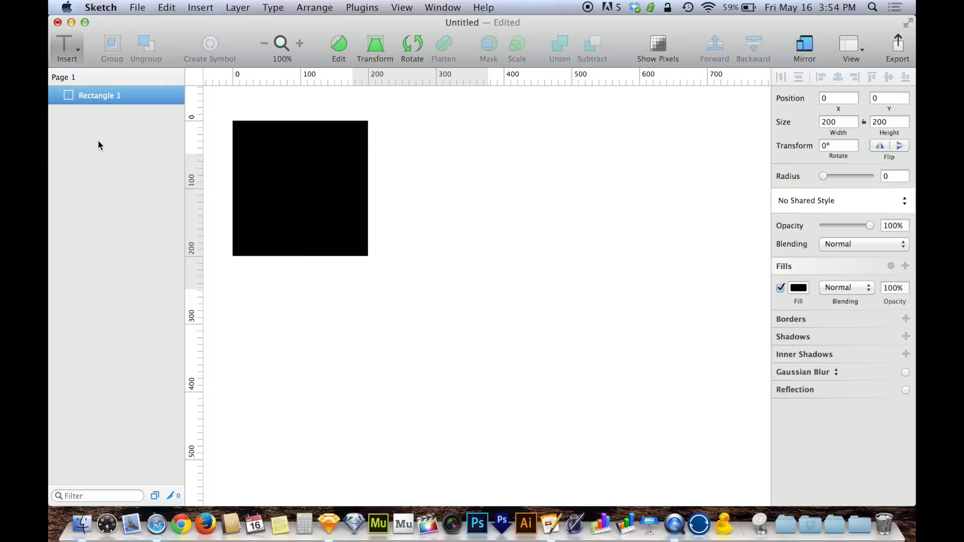
click(455, 185)
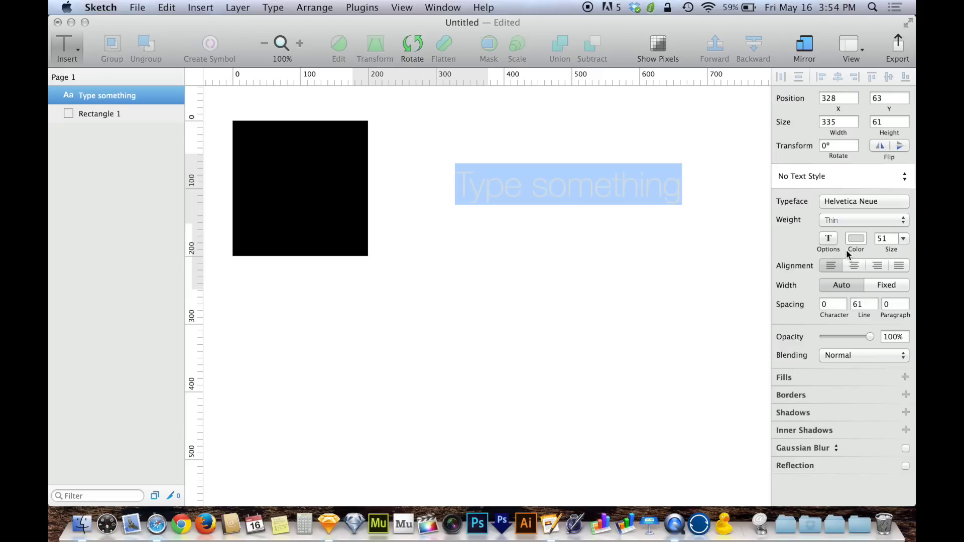
click(623, 258)
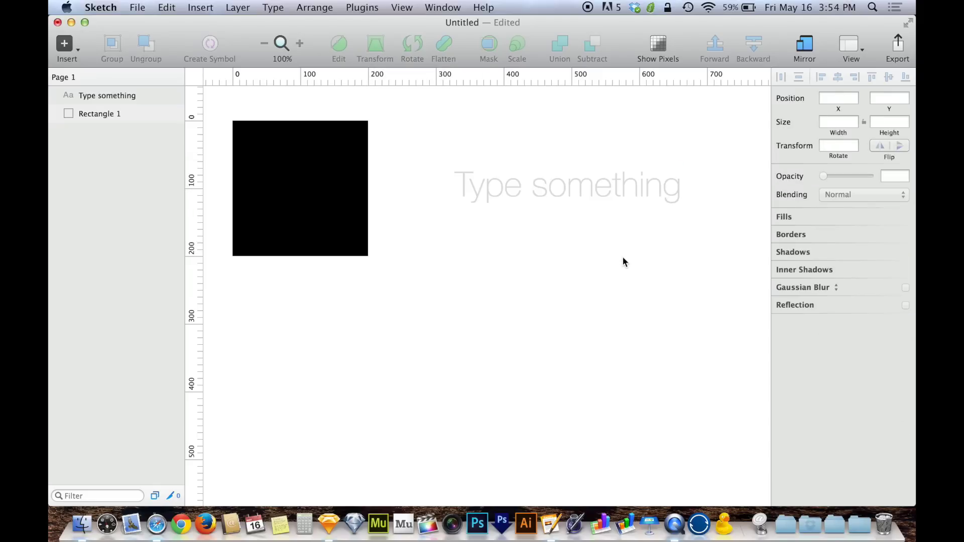
click(309, 146)
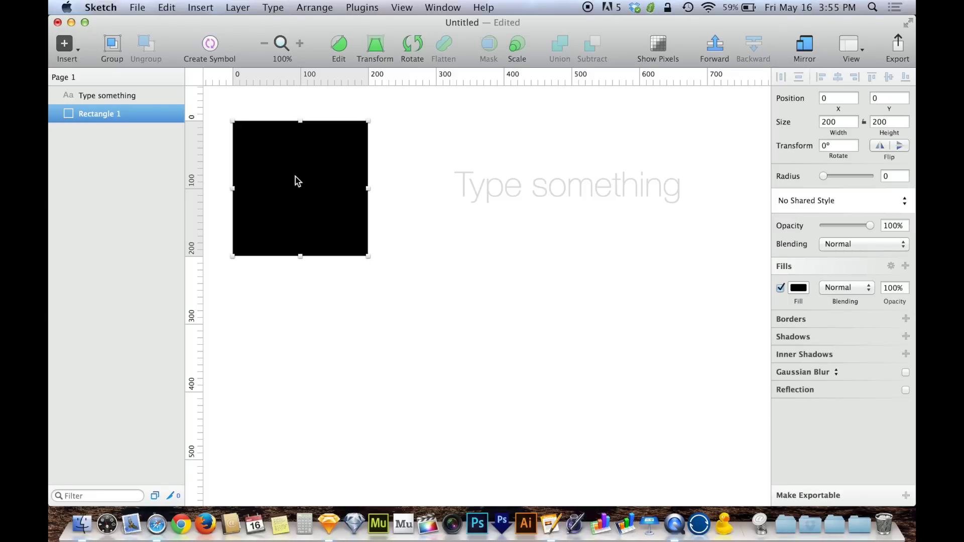
click(524, 189)
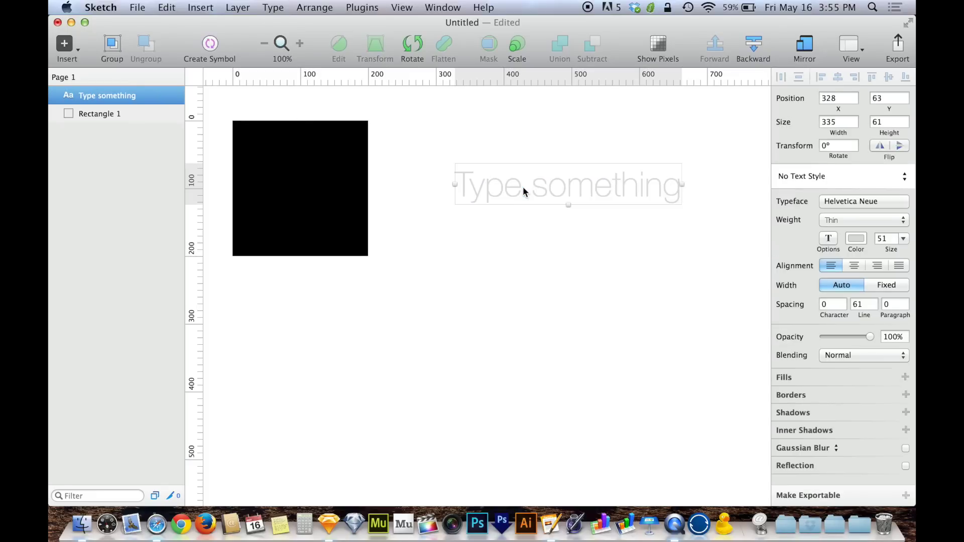
click(560, 235)
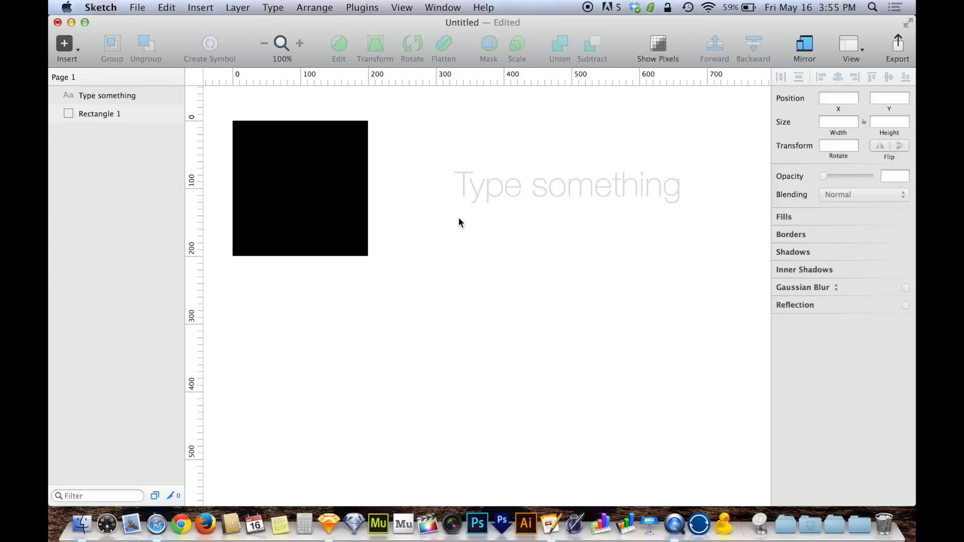
- Pan around the canvas, then use Zoom to Fit (Cmd+1) to show all layers
scroll(459, 220, down, 10)
scroll(486, 209, right, 10)
scroll(487, 208, up, 10)
scroll(486, 209, left, 12)
scroll(486, 207, left, 5)
scroll(486, 207, right, 5)
scroll(486, 207, down, 6)
scroll(487, 207, up, 5)
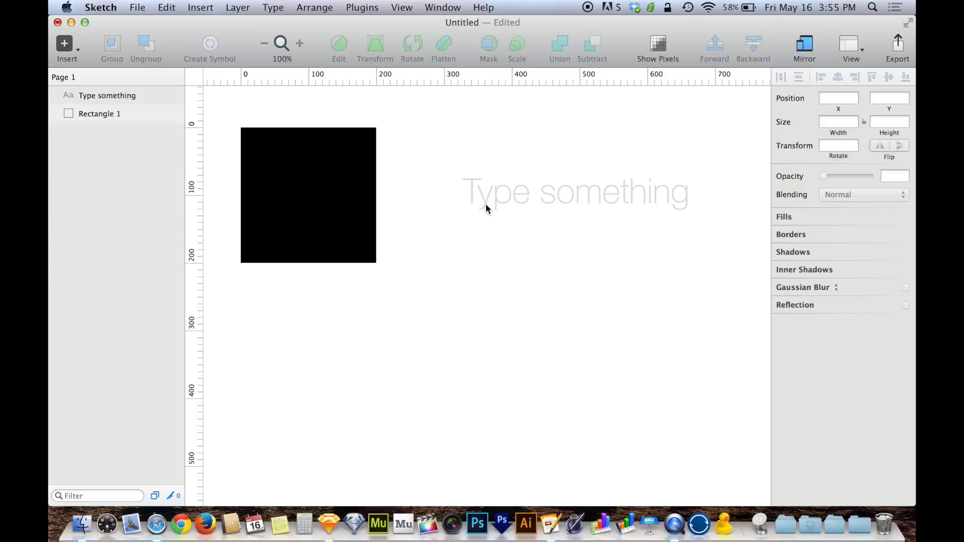
scroll(486, 209, right, 20)
scroll(487, 209, right, 15)
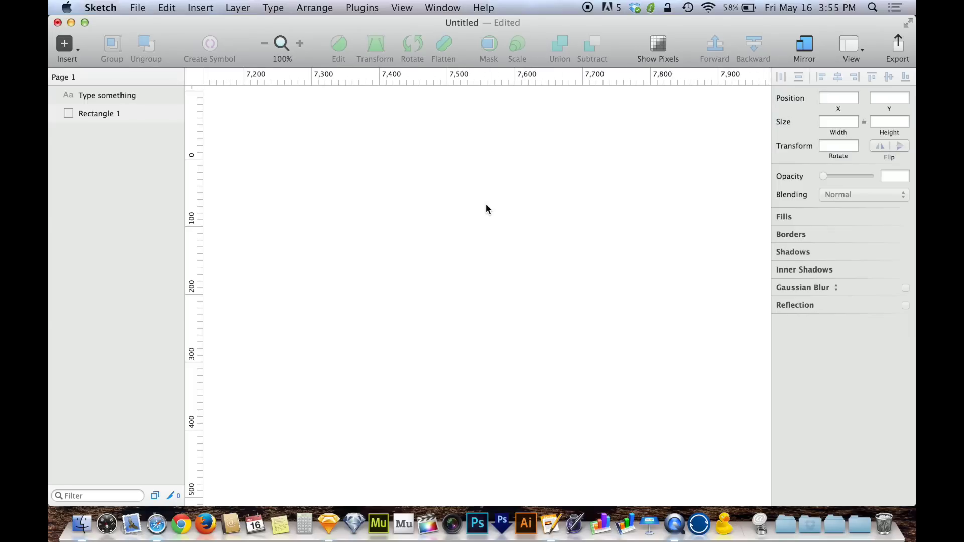
key(super+1)
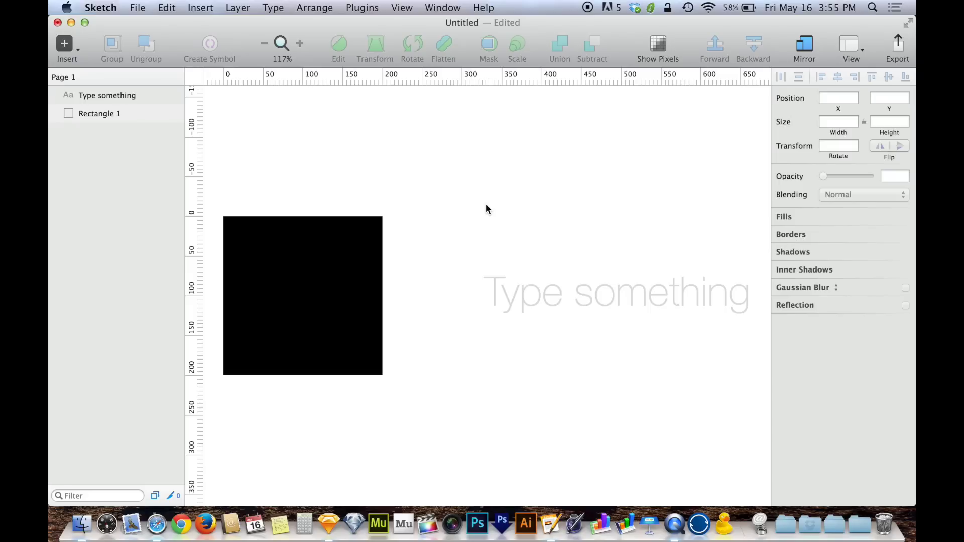
- Pan away again and zoom back to fit the square and 'Type something' text
scroll(487, 204, left, 10)
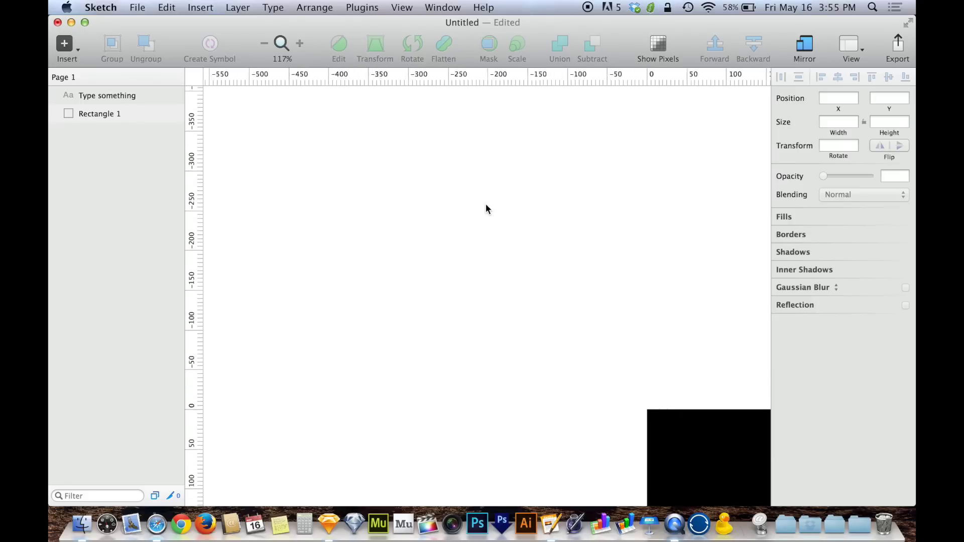
scroll(486, 203, down, 5)
scroll(486, 205, down, 5)
scroll(486, 204, left, 5)
scroll(487, 205, down, 5)
key(super+1)
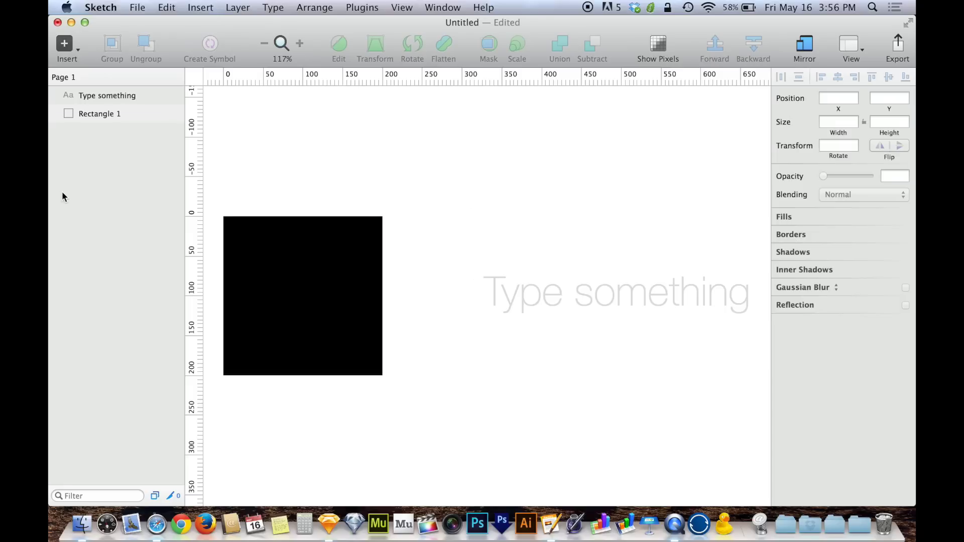
click(91, 113)
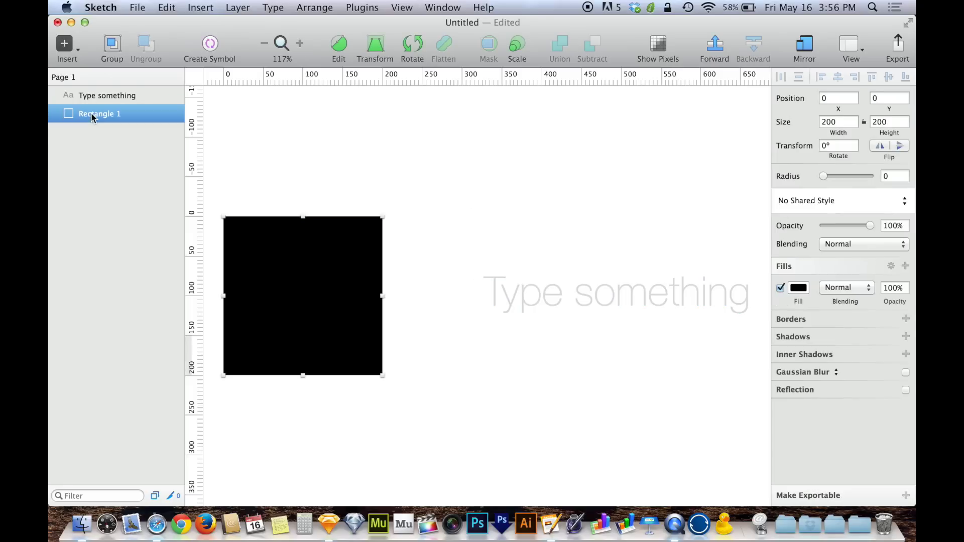
click(91, 100)
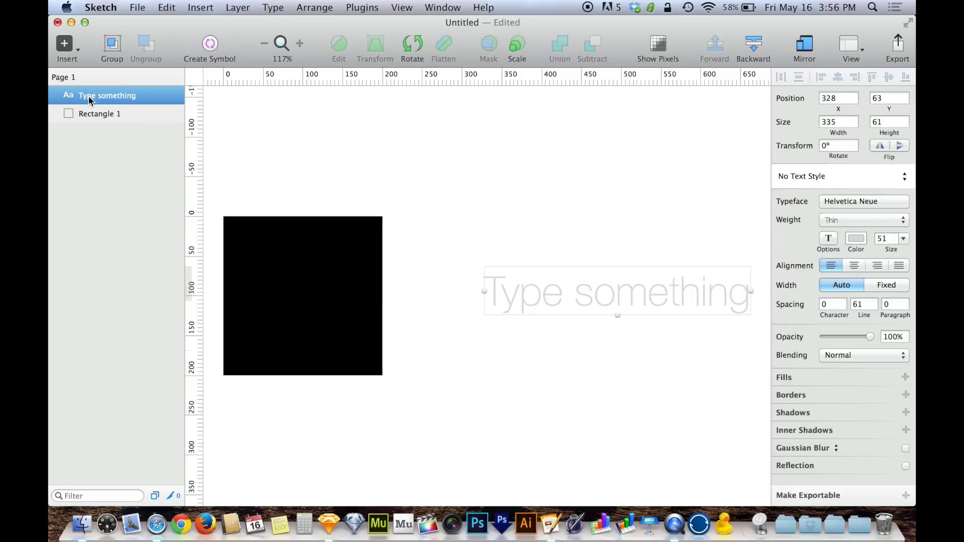
click(116, 116)
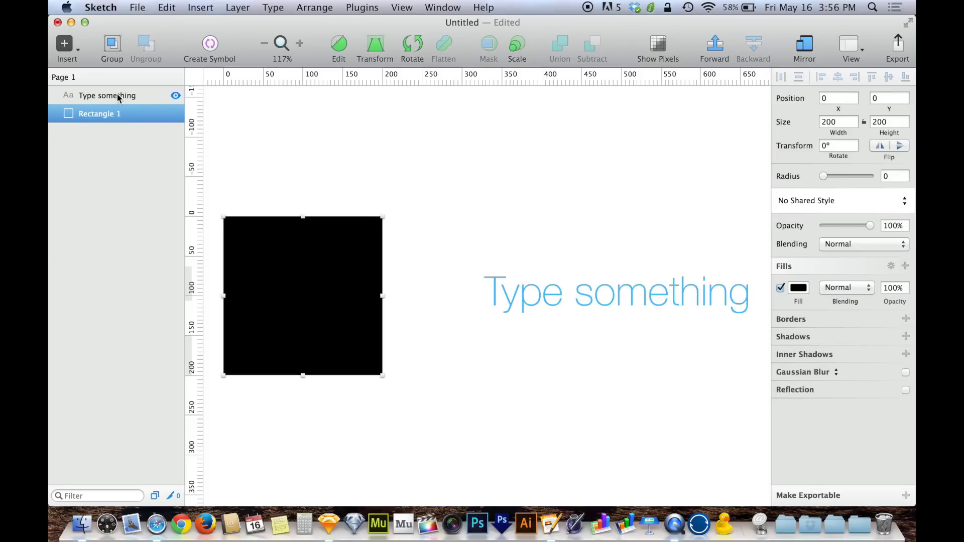
click(119, 97)
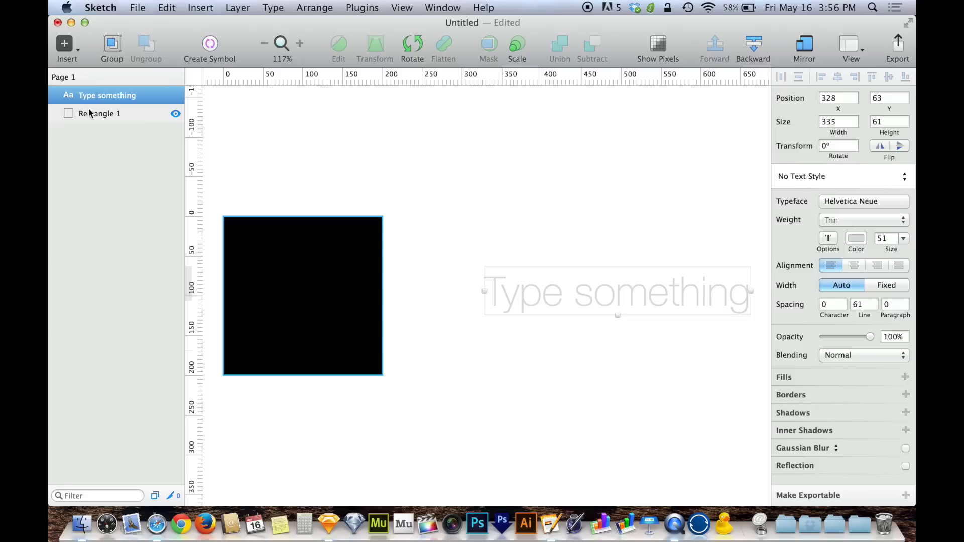
click(301, 265)
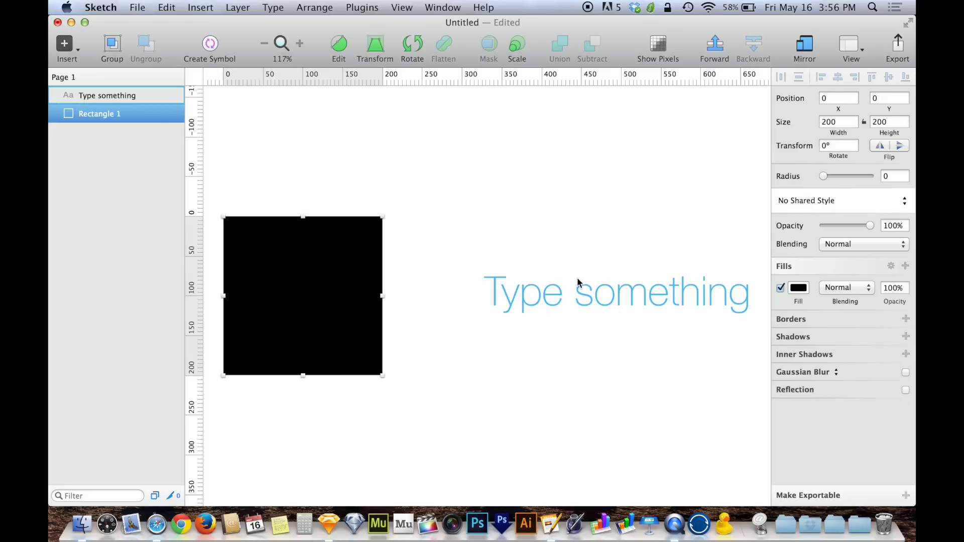
click(566, 280)
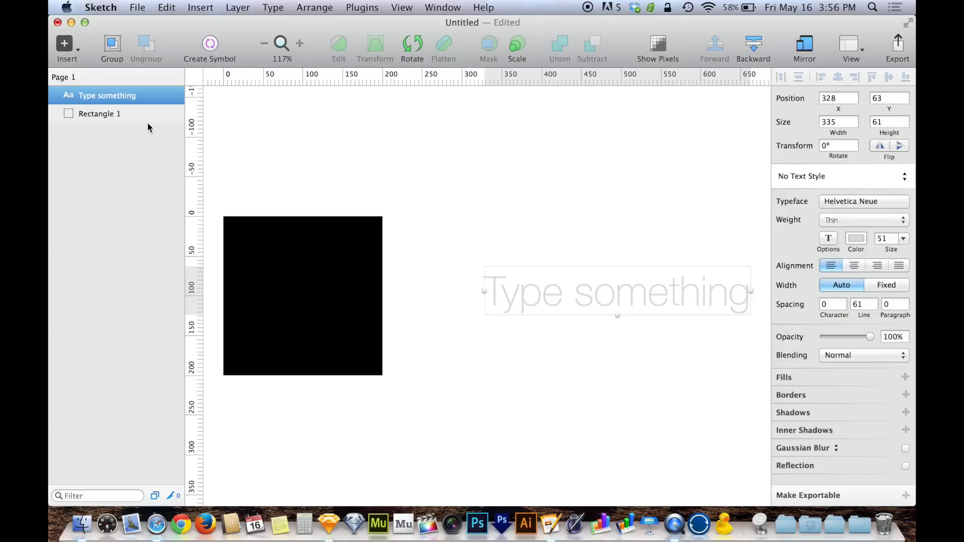
click(87, 496)
click(110, 342)
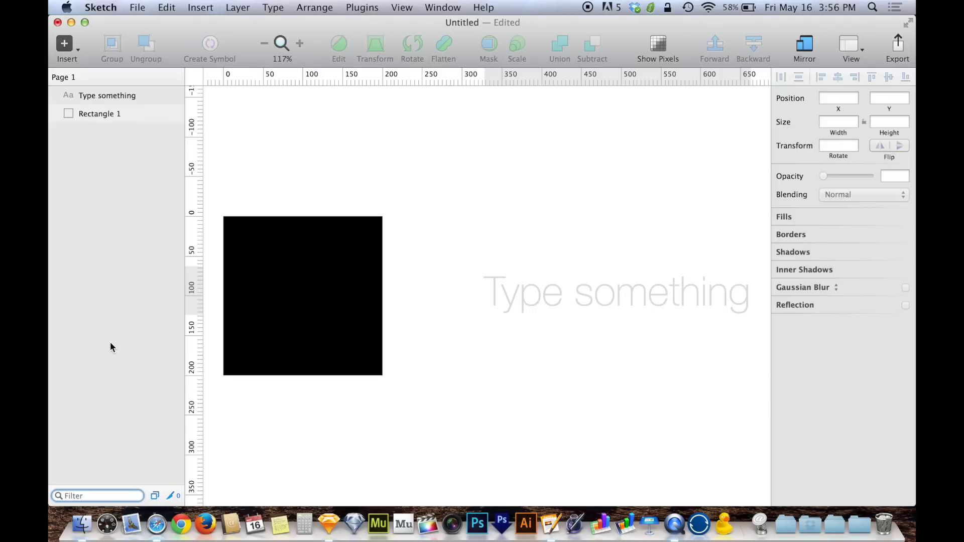
click(144, 7)
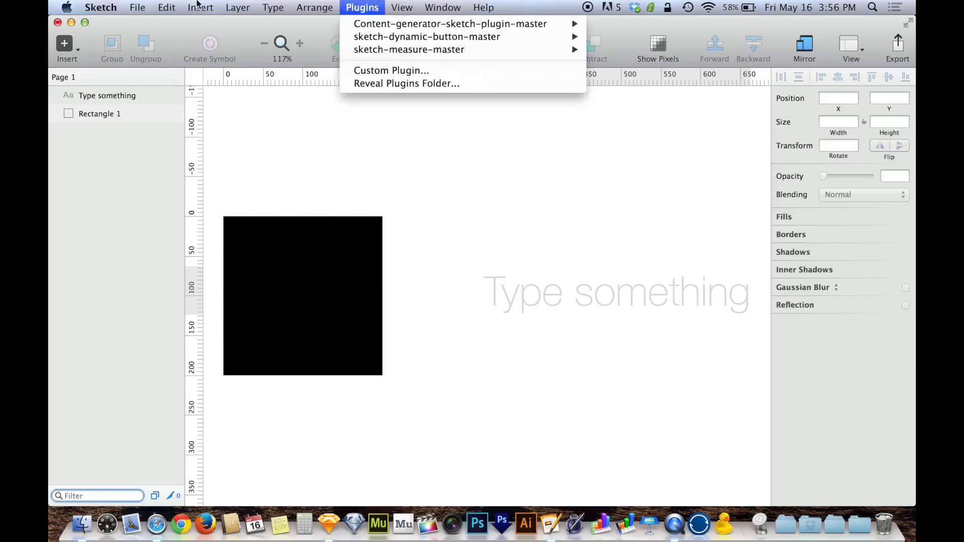
mouse_move(436, 4)
mouse_move(115, 6)
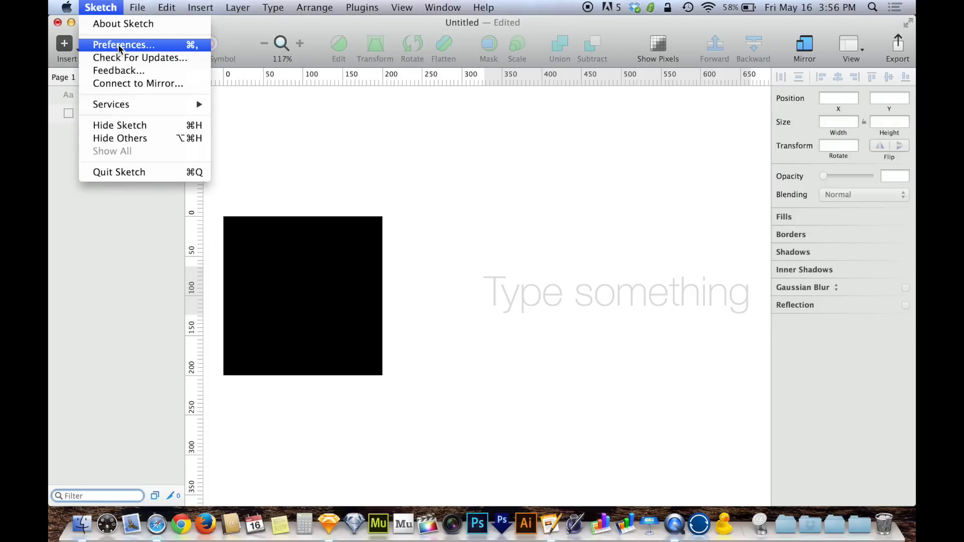
click(527, 195)
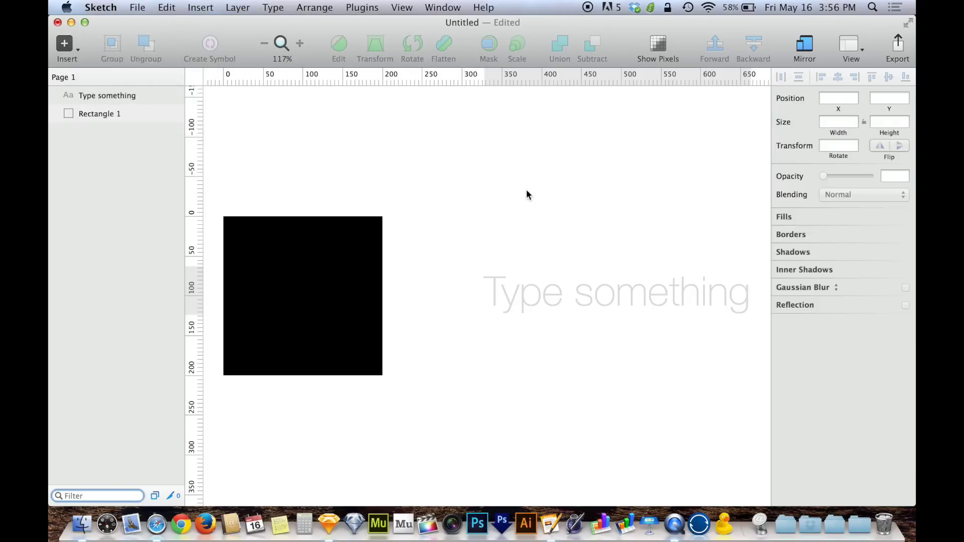